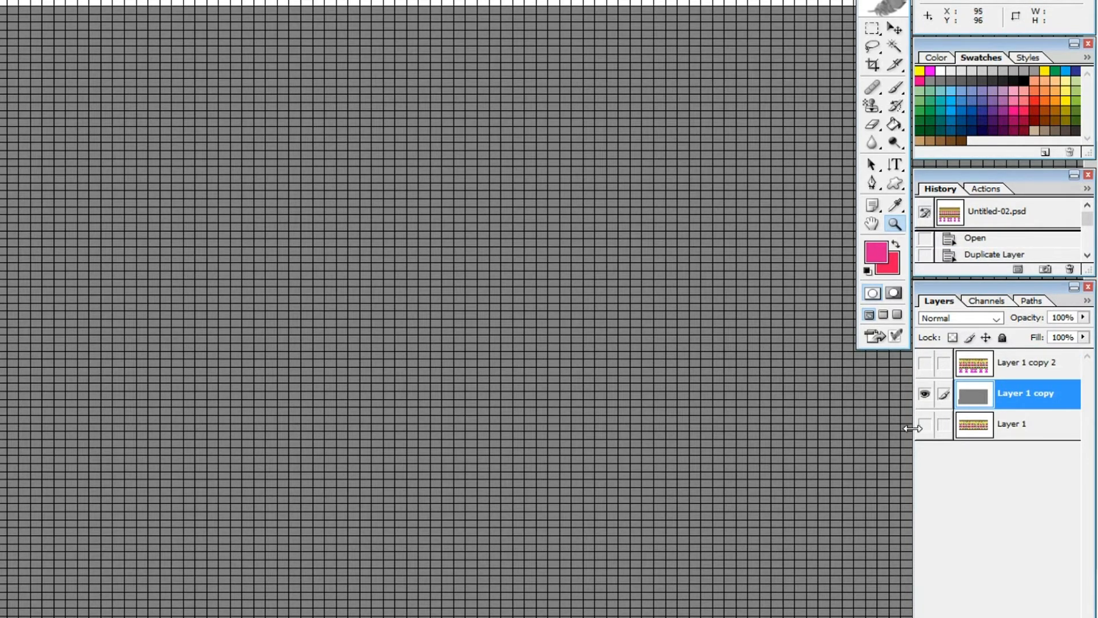
- Show Layer 1 copy 2 with the grey Layer 1 copy hidden, and examine the border bands and heart rows
click(926, 364)
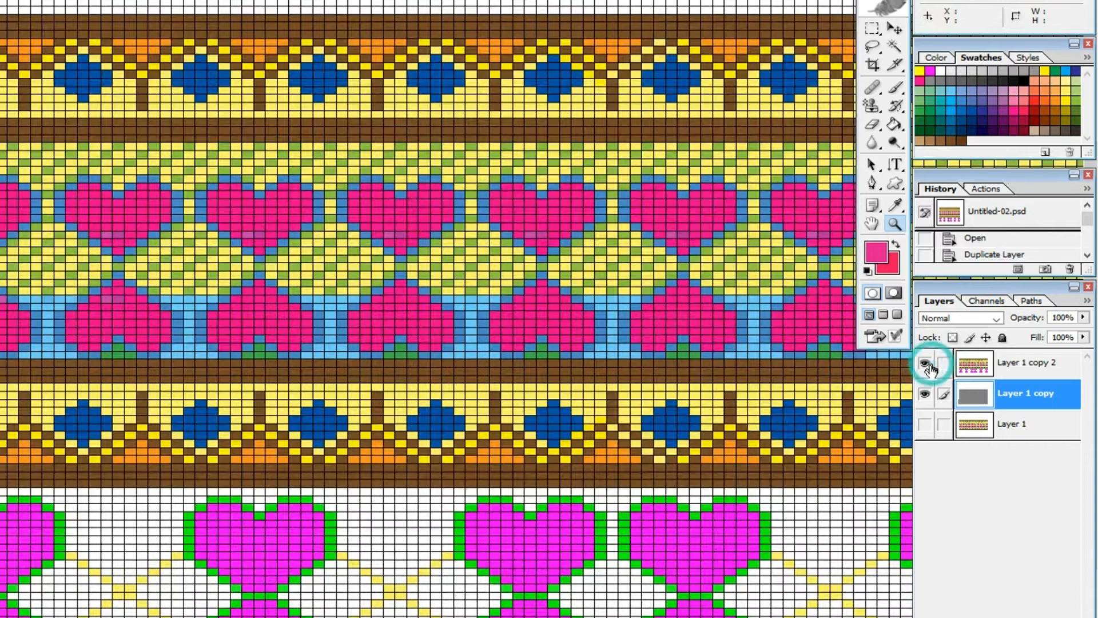
click(924, 394)
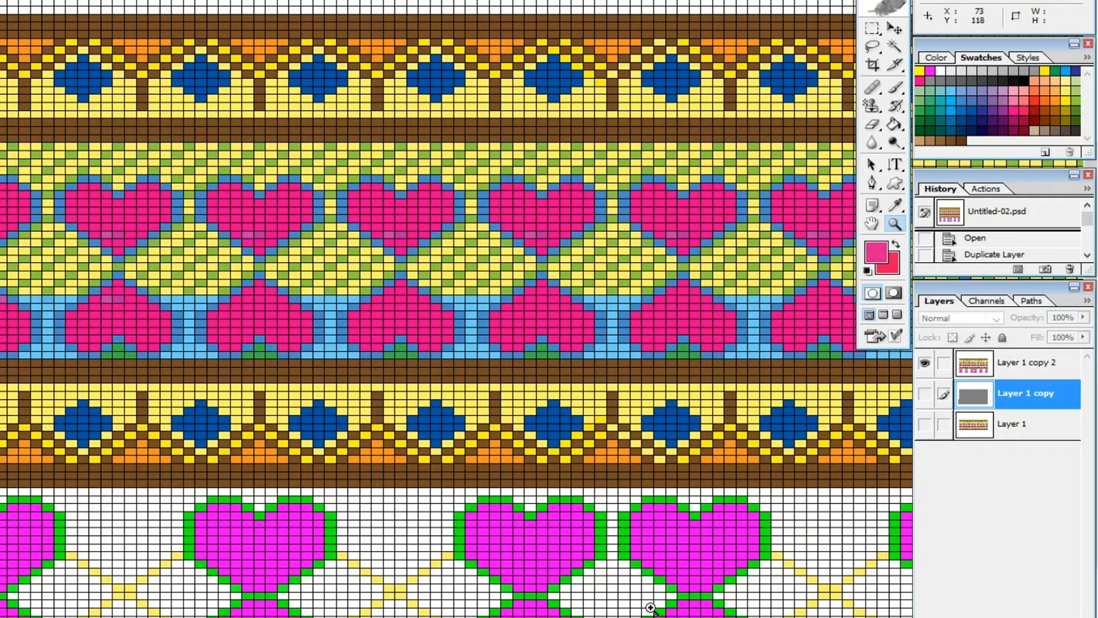
drag(381, 499, 329, 328)
drag(384, 403, 203, 367)
drag(700, 278, 348, 407)
drag(501, 398, 385, 424)
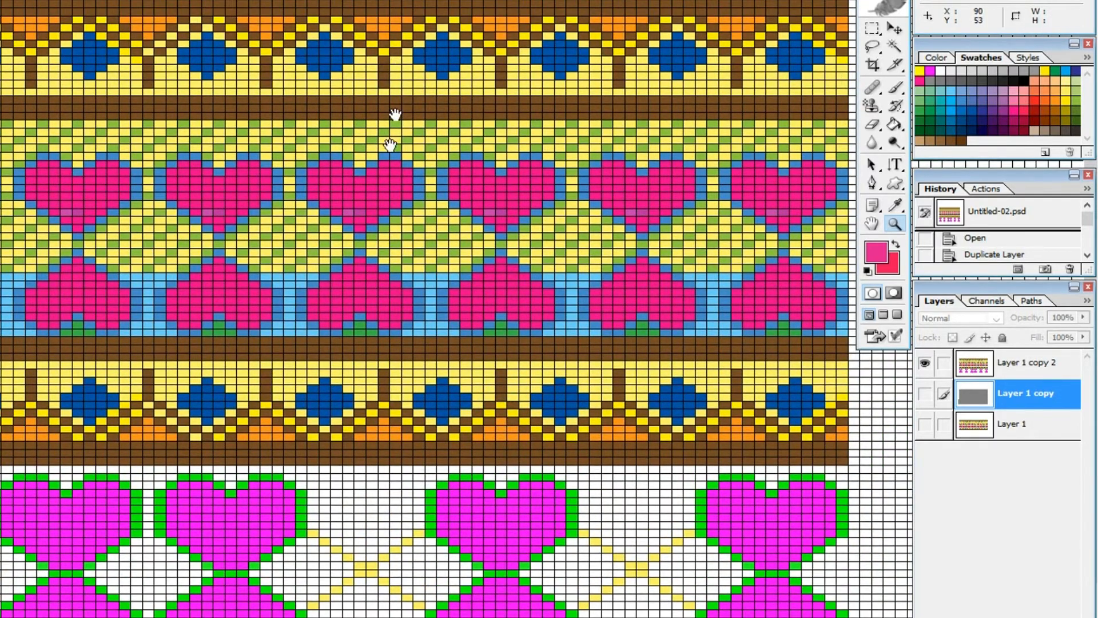
drag(170, 333, 416, 348)
drag(232, 347, 437, 343)
drag(279, 345, 398, 353)
drag(467, 417, 275, 347)
drag(480, 367, 394, 347)
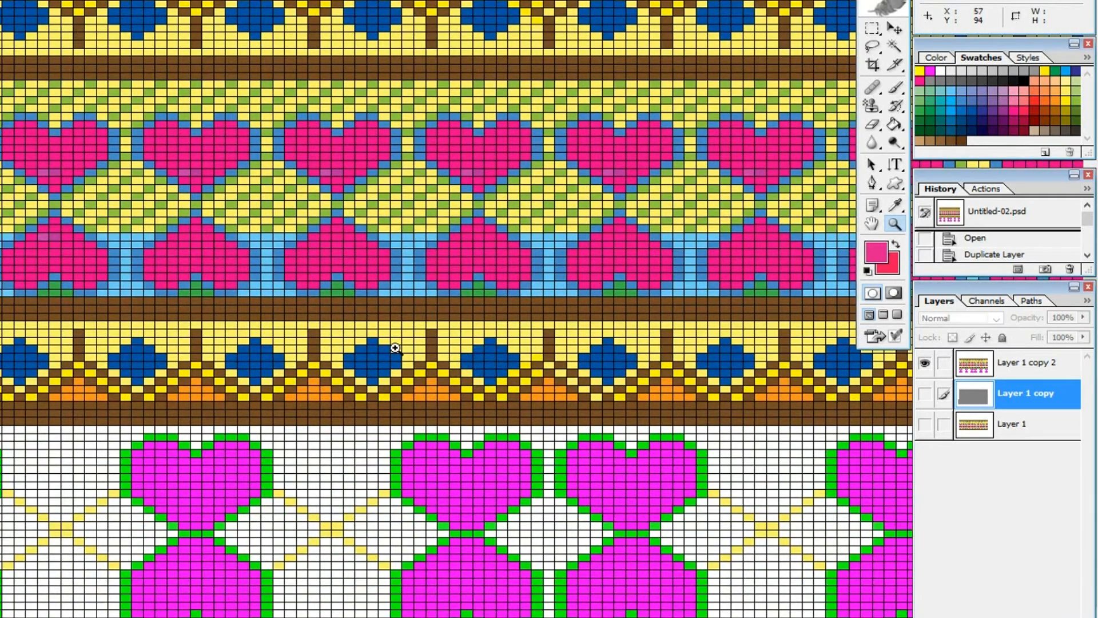
- View the whole pattern at a smaller scale and compare it with and without the grid overlay
alt+click(395, 348)
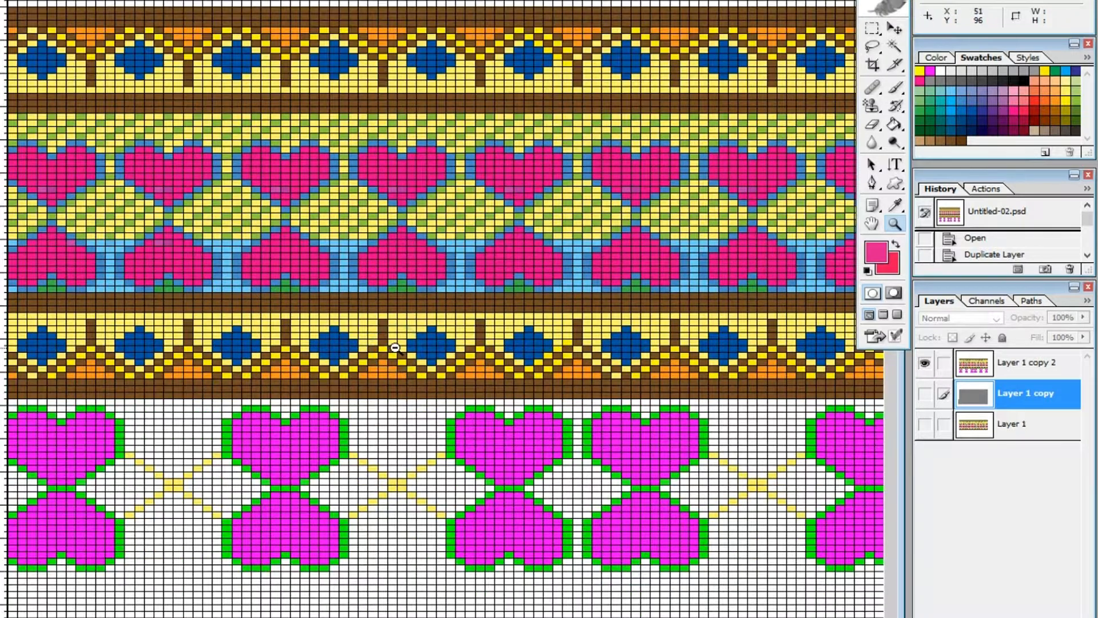
alt+click(395, 347)
alt+click(395, 348)
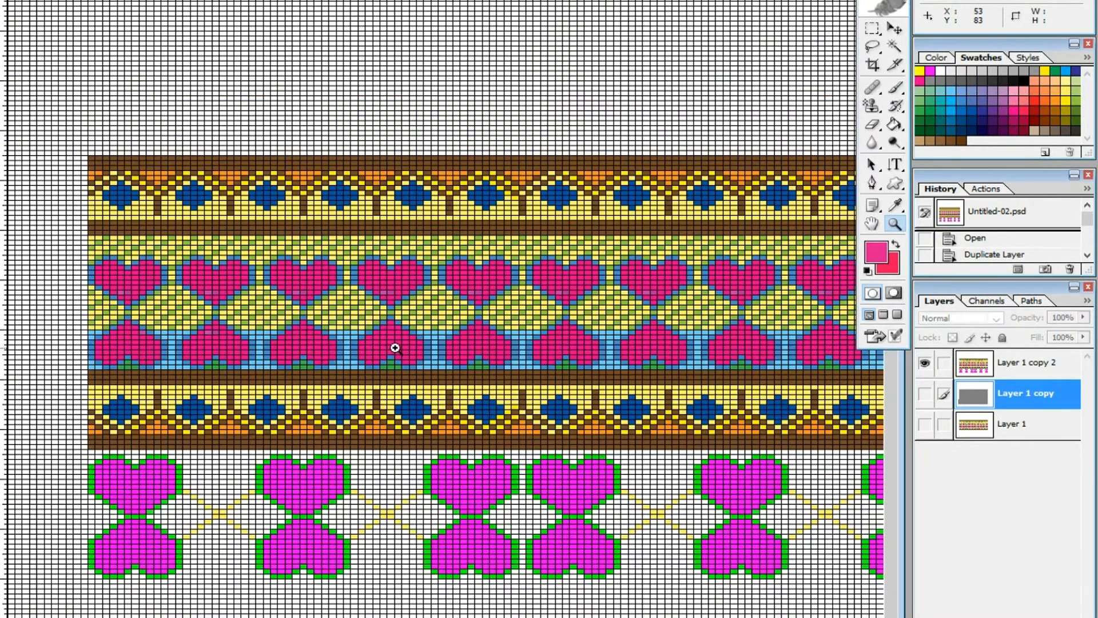
alt+click(396, 348)
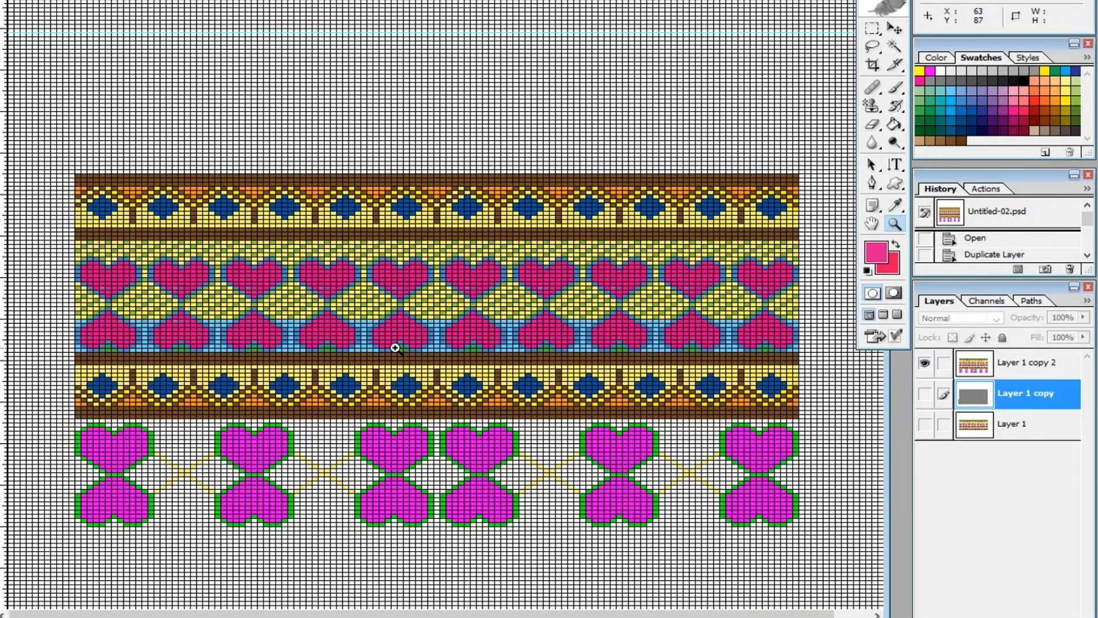
key(ctrl+apostrophe)
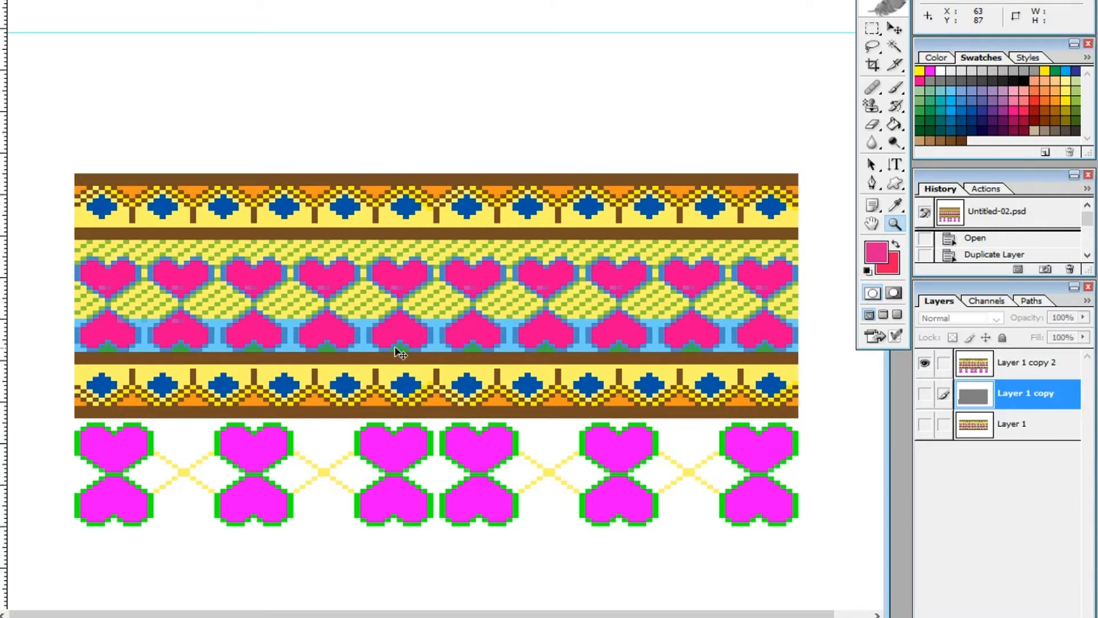
key(ctrl+apostrophe)
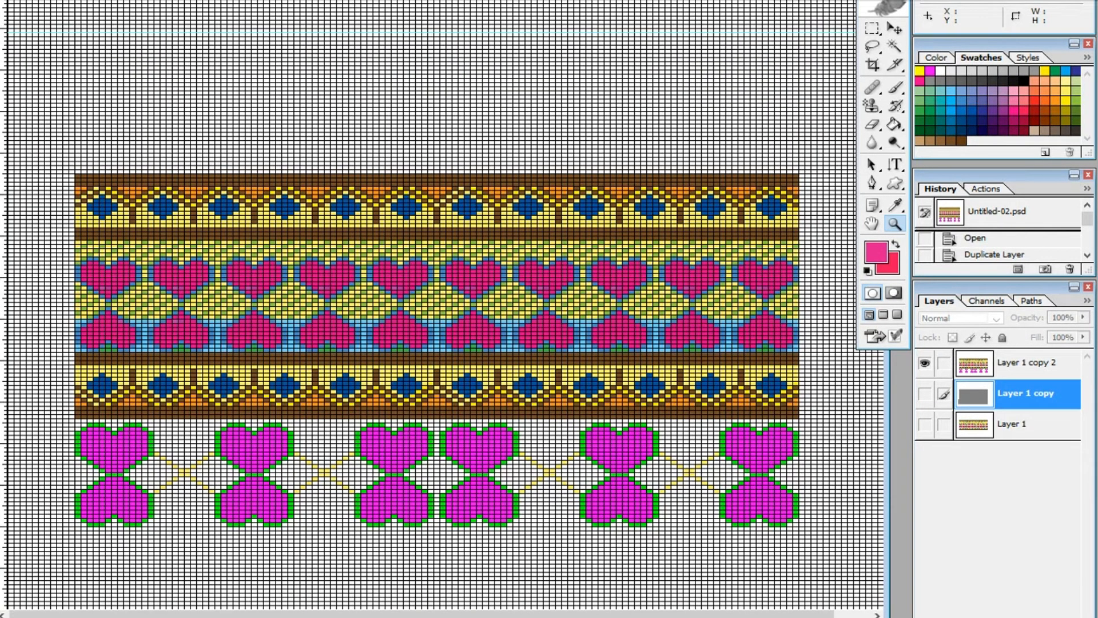
key(ctrl+w)
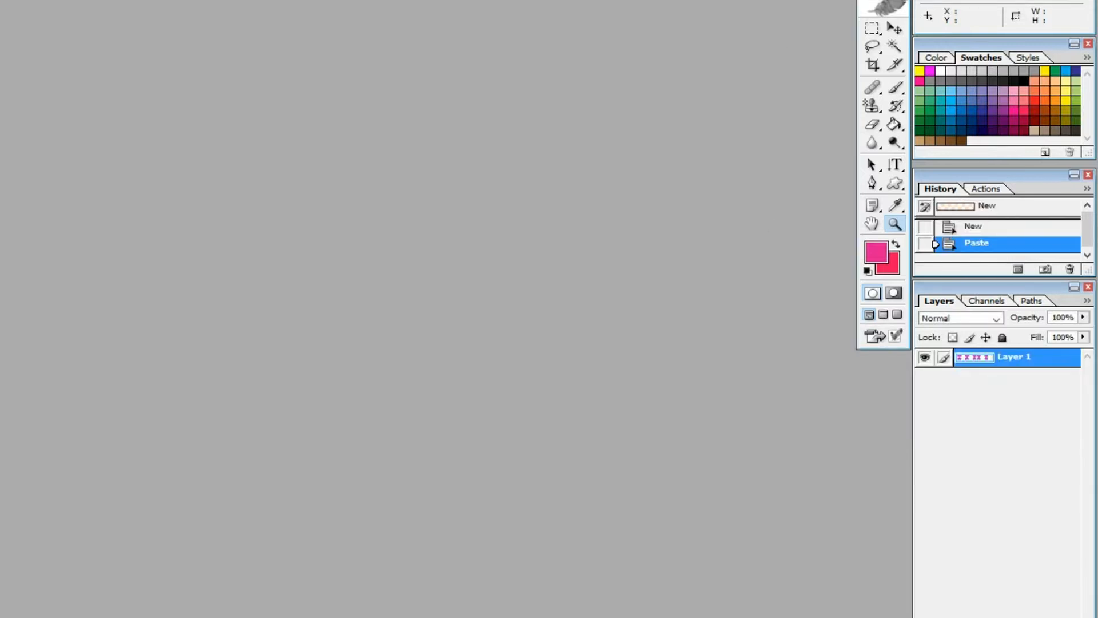
key(ctrl+o)
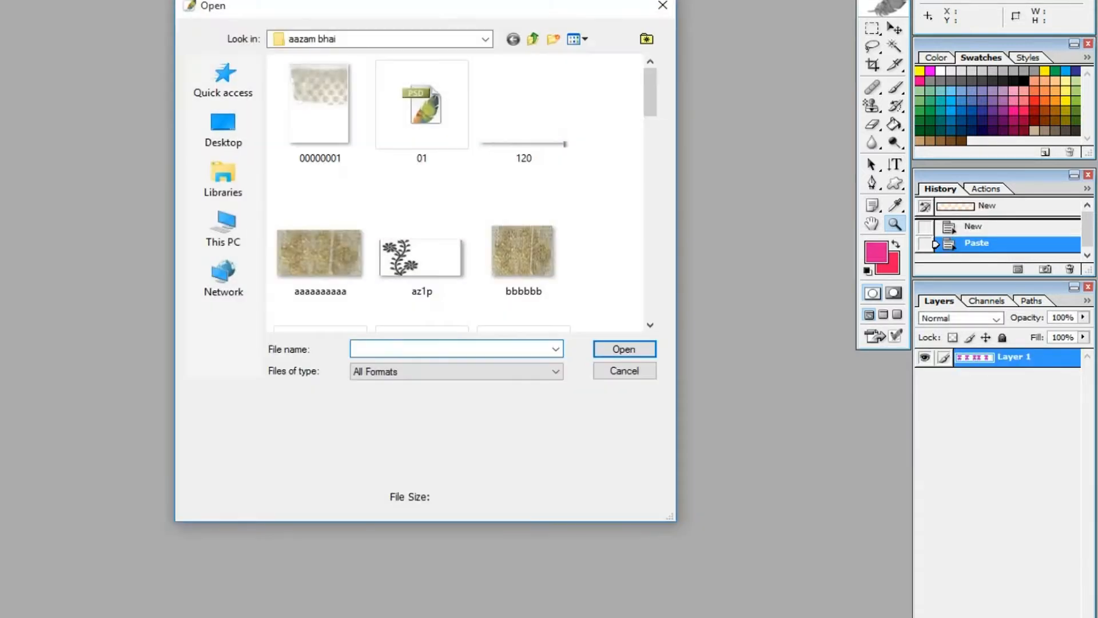
click(611, 375)
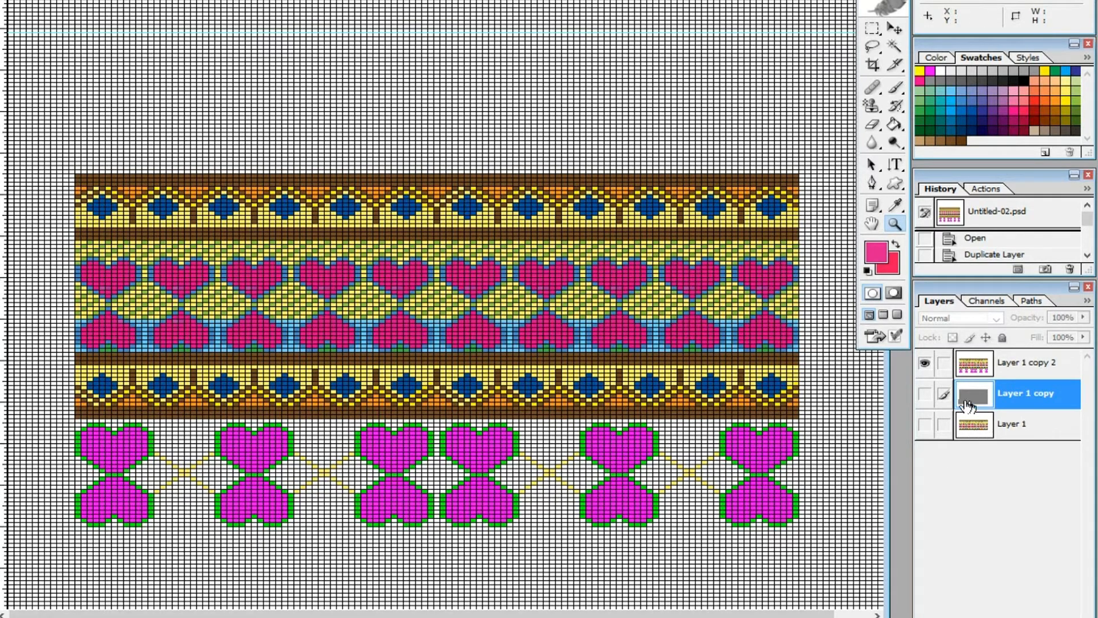
- Show the grey Layer 1 copy and check it with Layer 1 copy 2 hidden and shown again
click(925, 393)
click(925, 362)
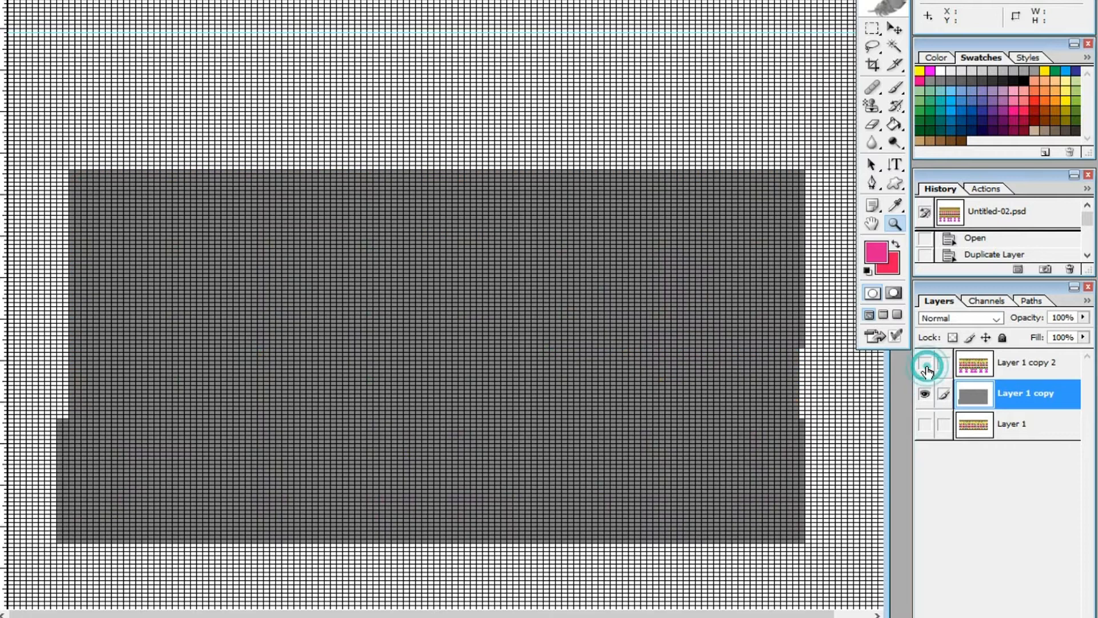
click(925, 364)
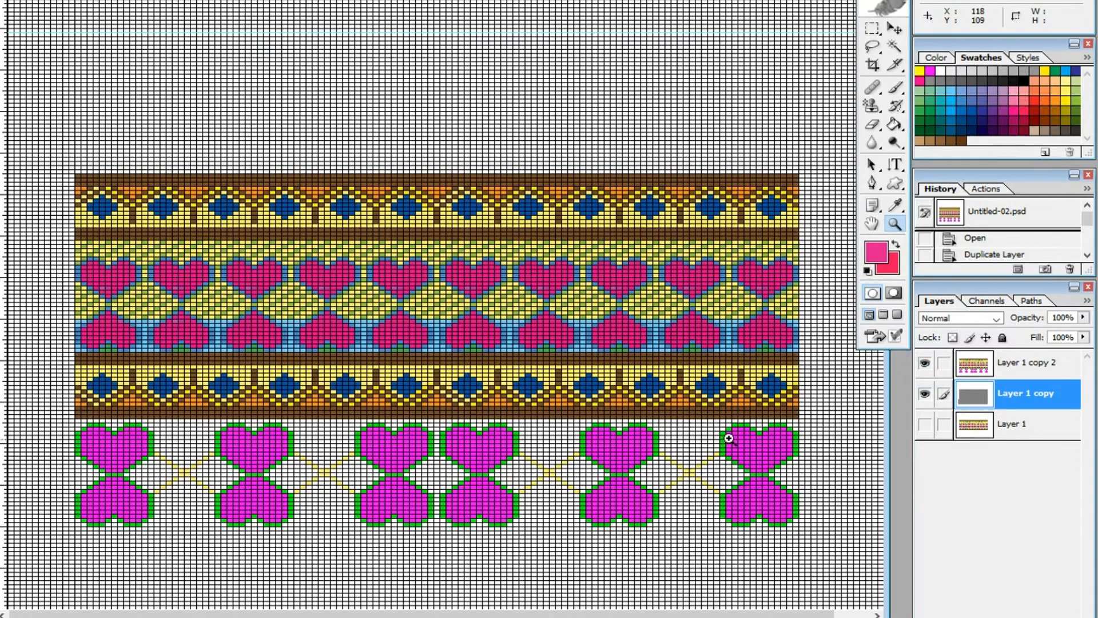
- Select the magenta heart row with a rectangular marquee about 121 by 28, and try to copy it from Layer 1 copy
key(m)
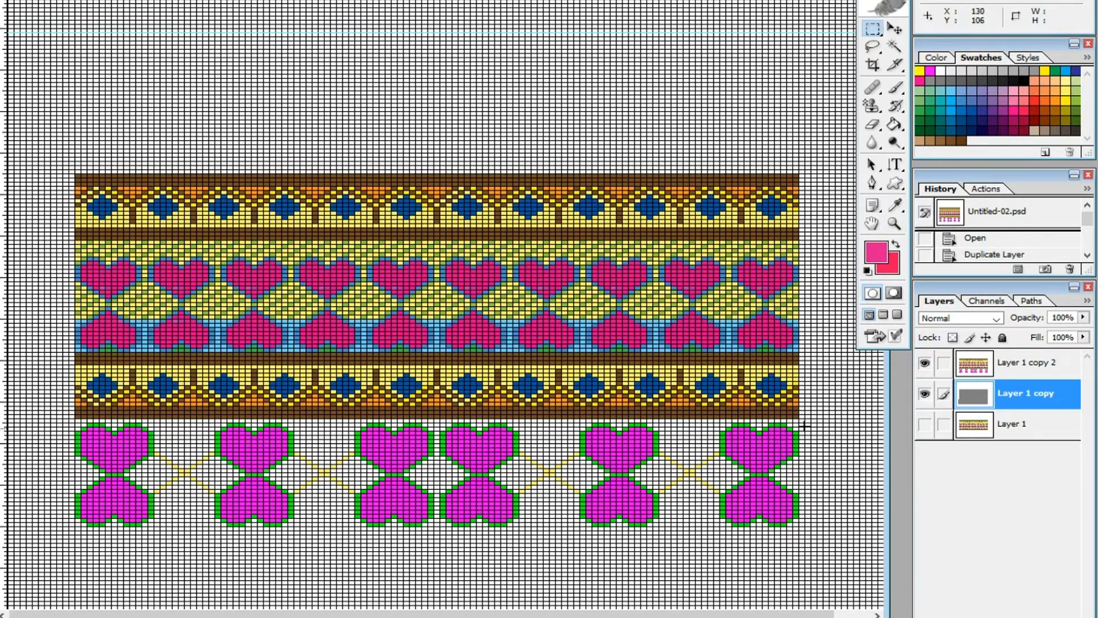
drag(800, 420, 800, 462)
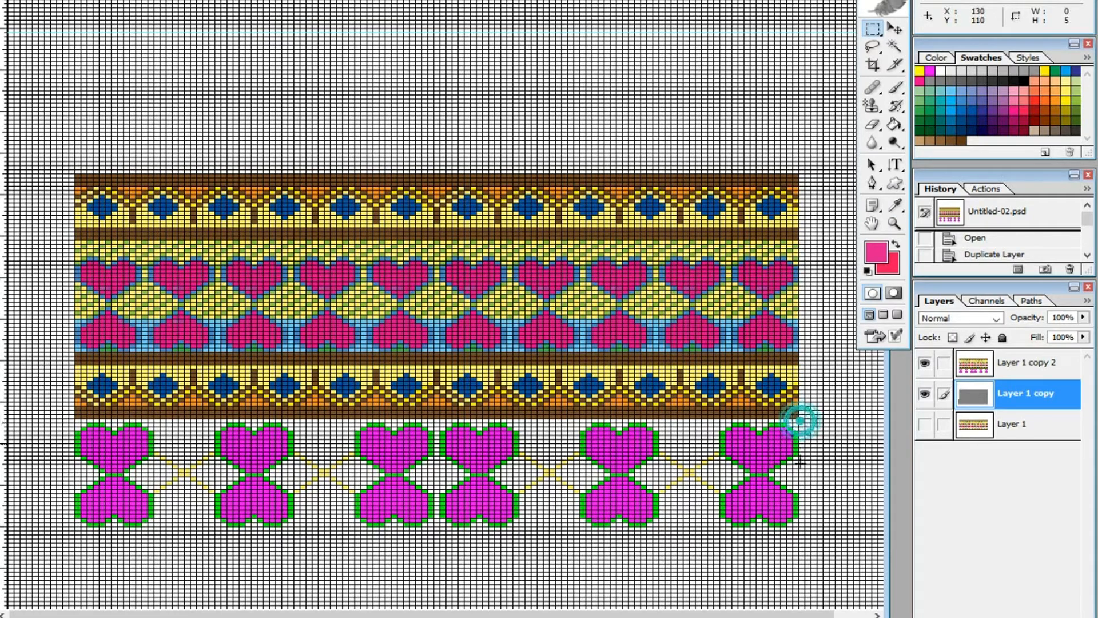
drag(663, 540, 63, 538)
key(ctrl+c)
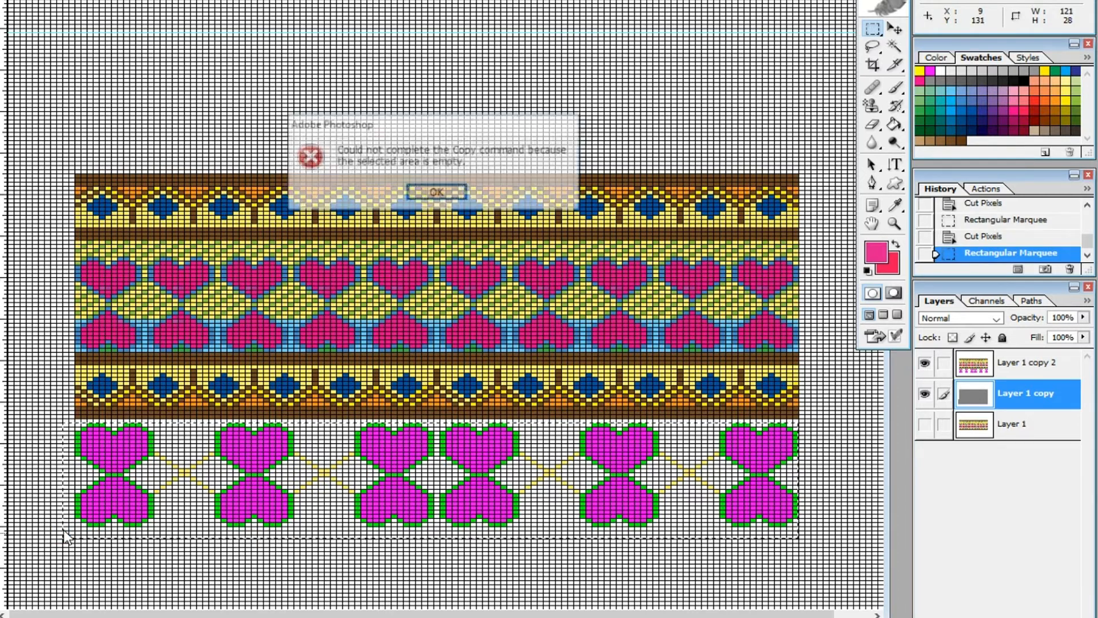
click(423, 195)
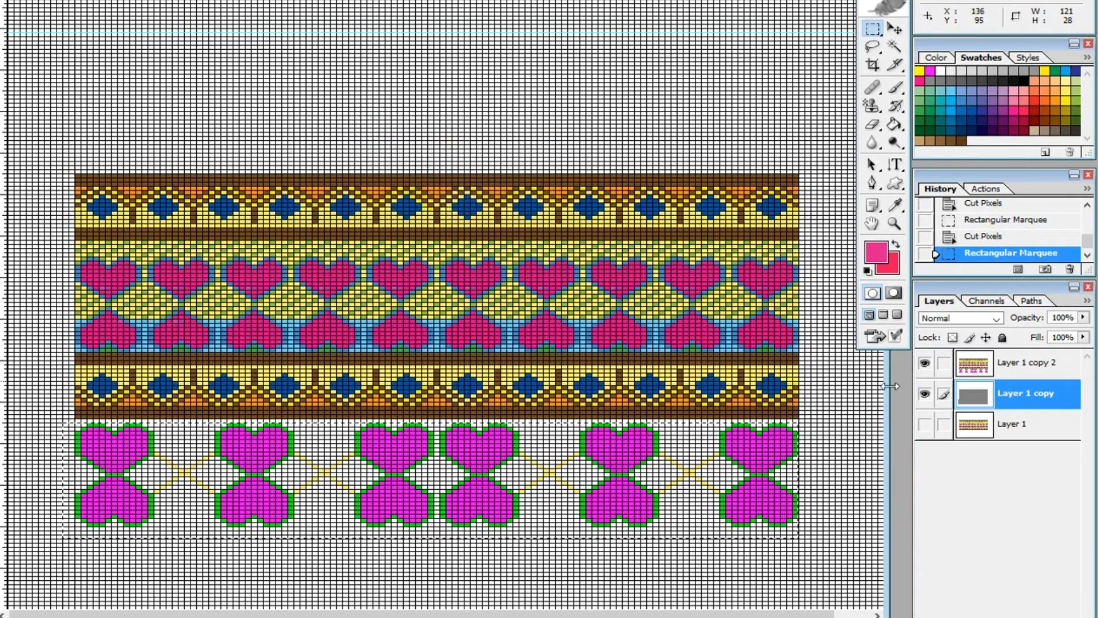
- Copy the selected heart row from Layer 1 copy 2, hide that layer, and paste the row above Layer 1 copy
click(1021, 365)
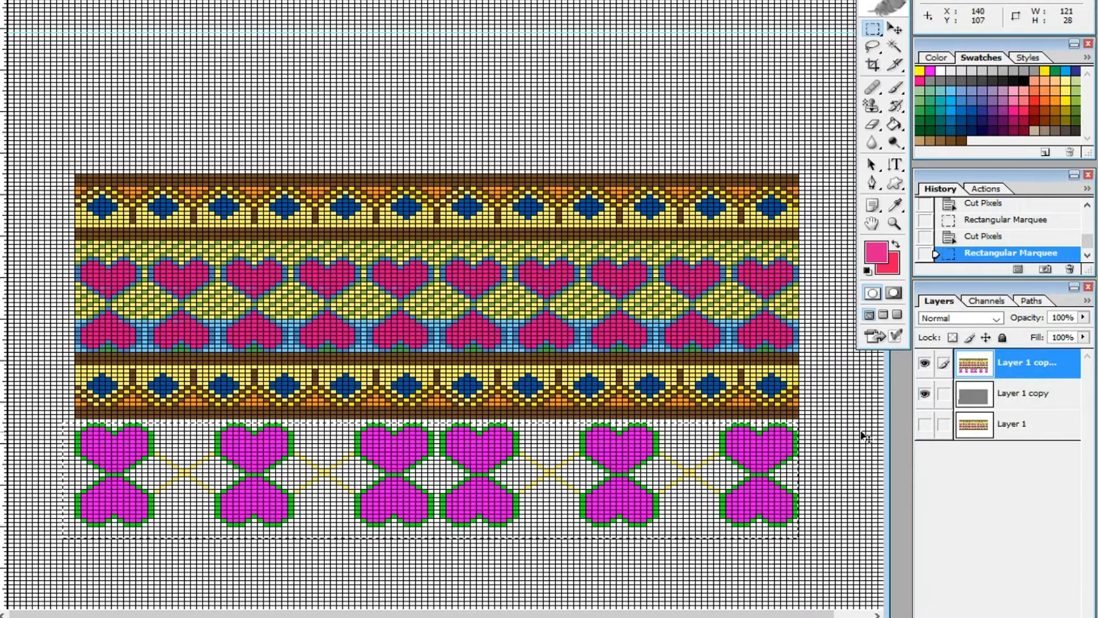
click(1021, 393)
click(927, 364)
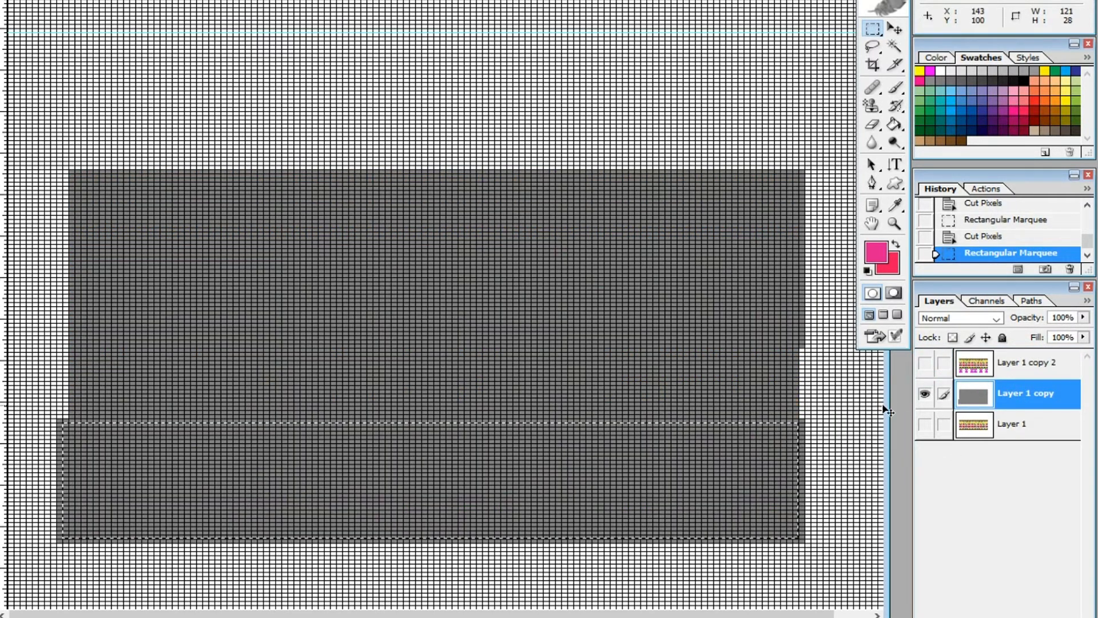
key(ctrl+v)
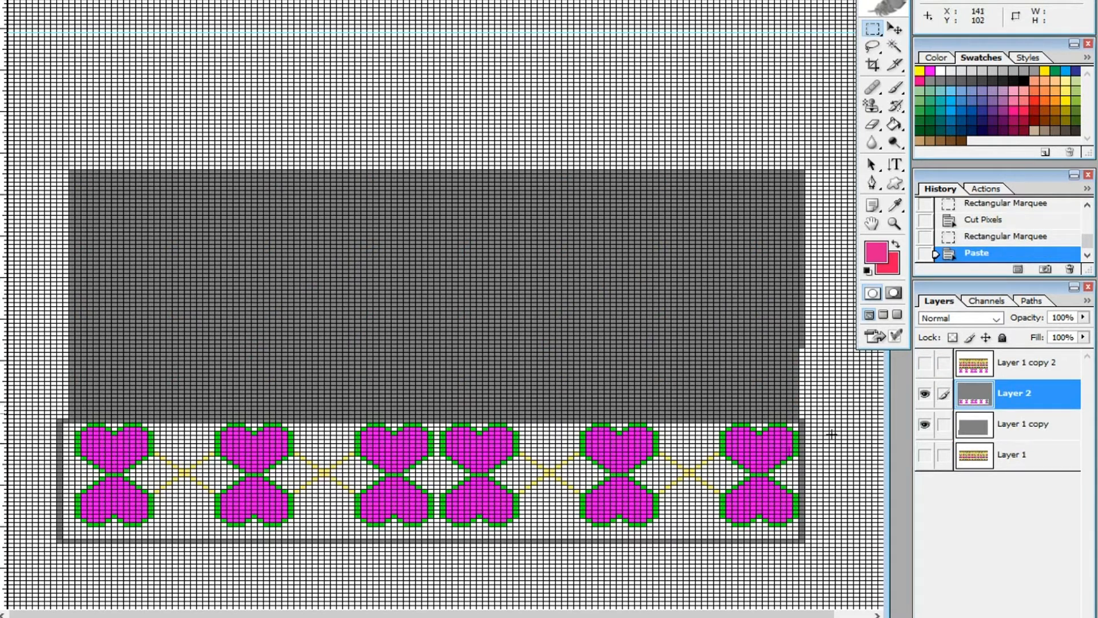
- Clear the selection and move the pasted heart row up to the upper edge of the grey block
drag(521, 470, 534, 424)
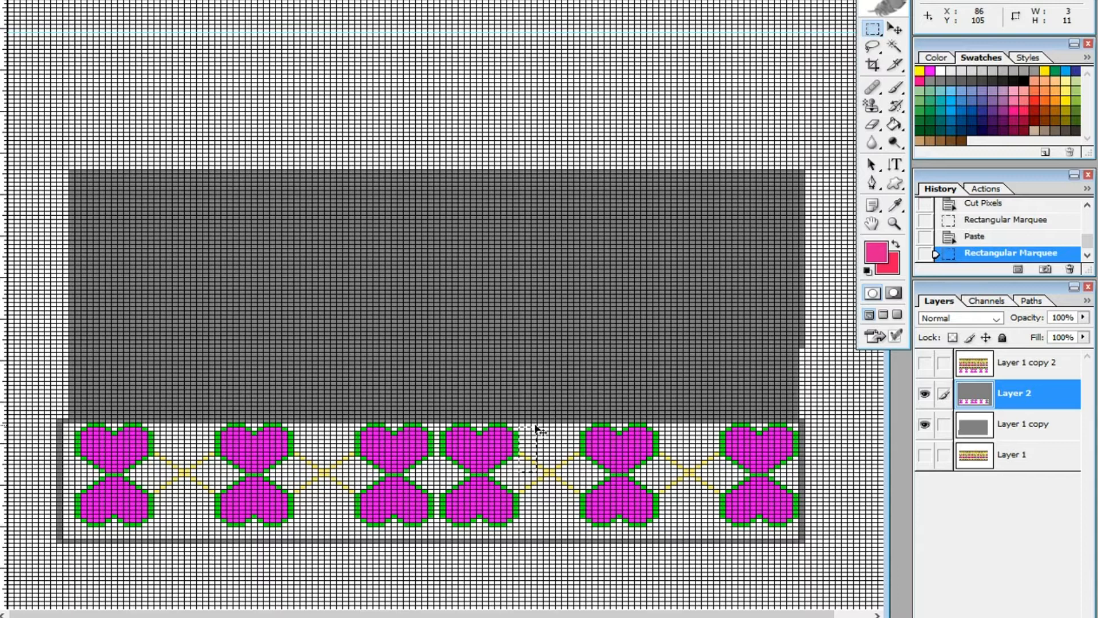
key(ctrl+d)
drag(533, 463, 528, 200)
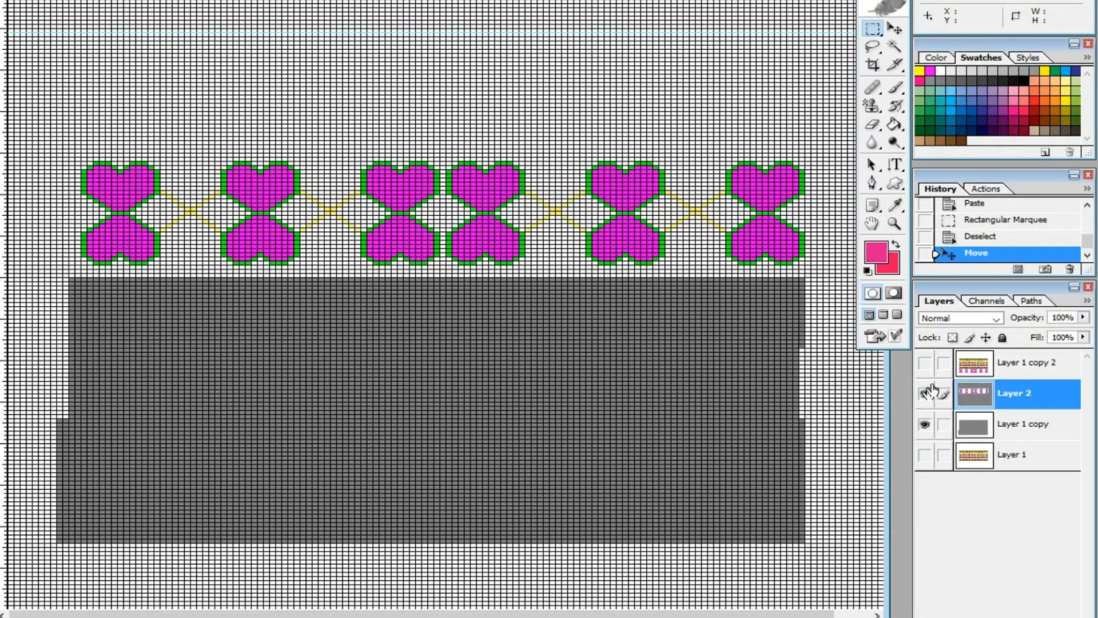
- Show only Layer 1 copy 2 and select its multicoloured border block with a rectangular marquee about 121 by 61
click(925, 364)
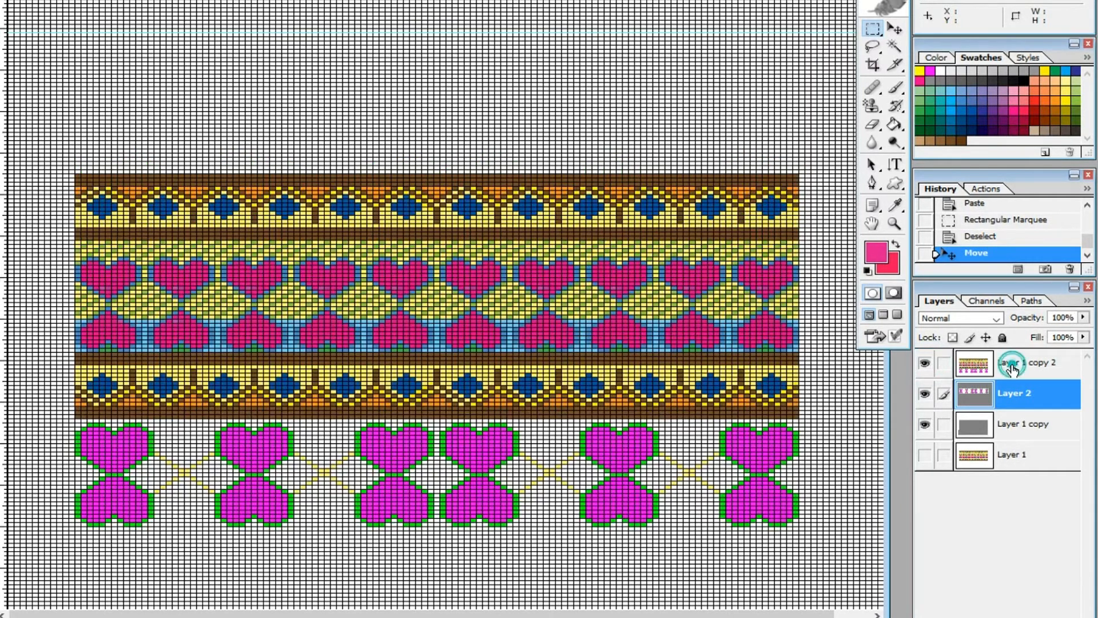
click(1011, 369)
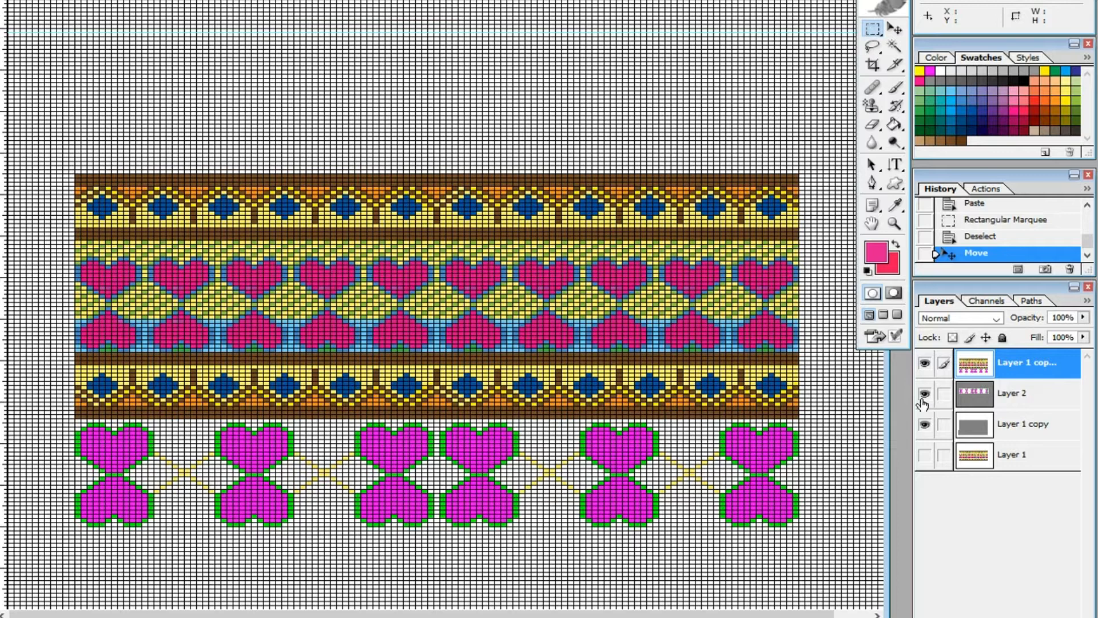
click(924, 394)
click(925, 426)
drag(804, 169, 69, 423)
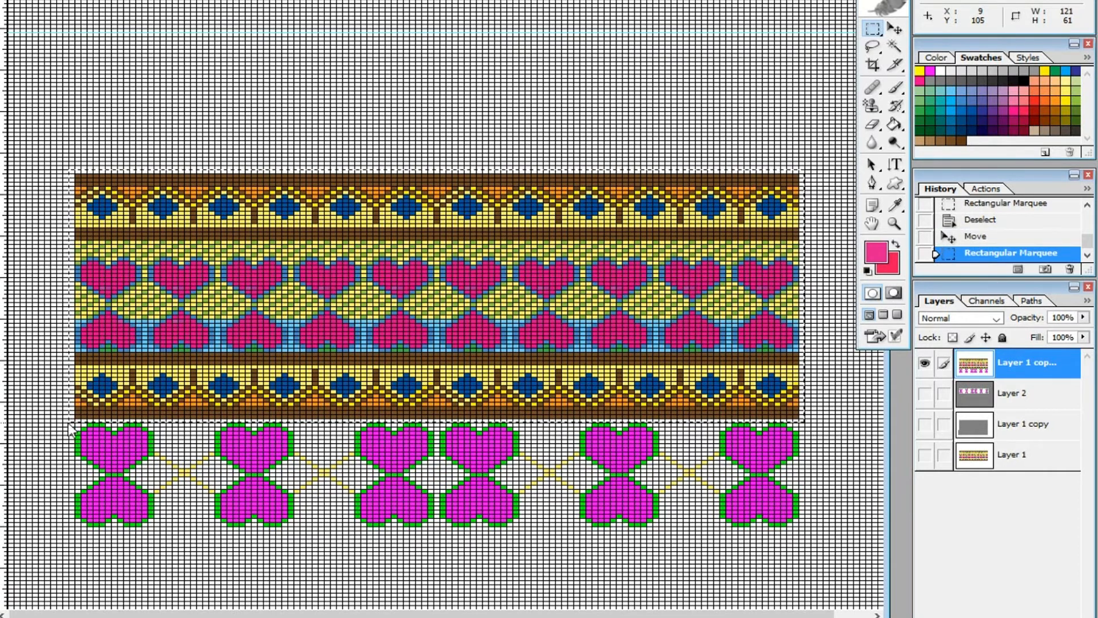
- Paste the border block above Layer 2 with Layer 1 copy 2 hidden, and position it directly beneath the magenta heart row
click(925, 392)
click(1022, 404)
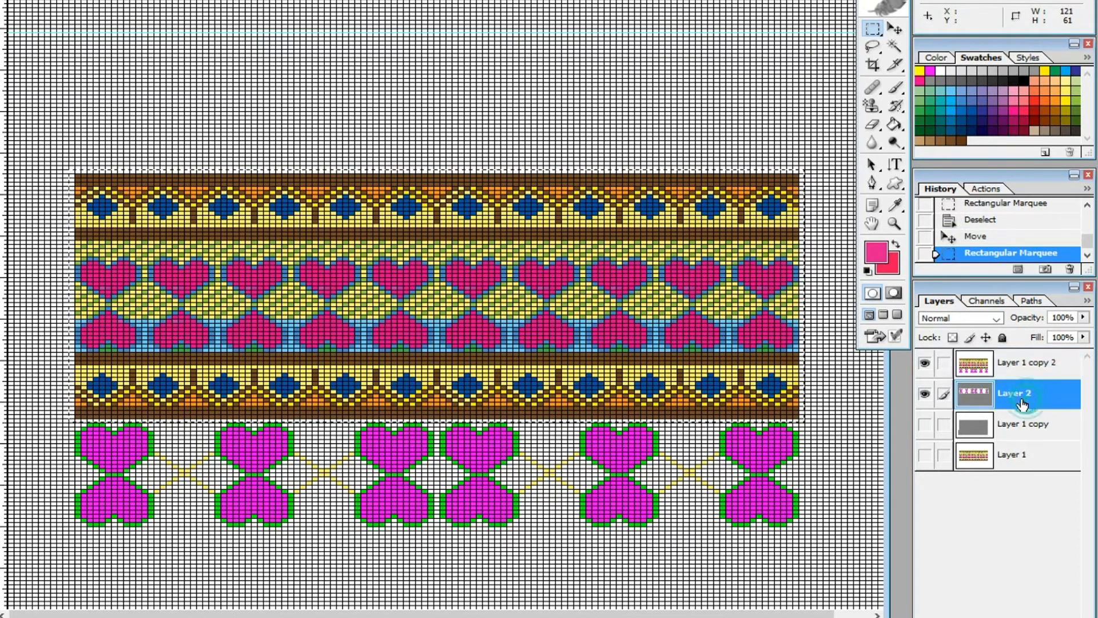
click(925, 362)
key(ctrl+v)
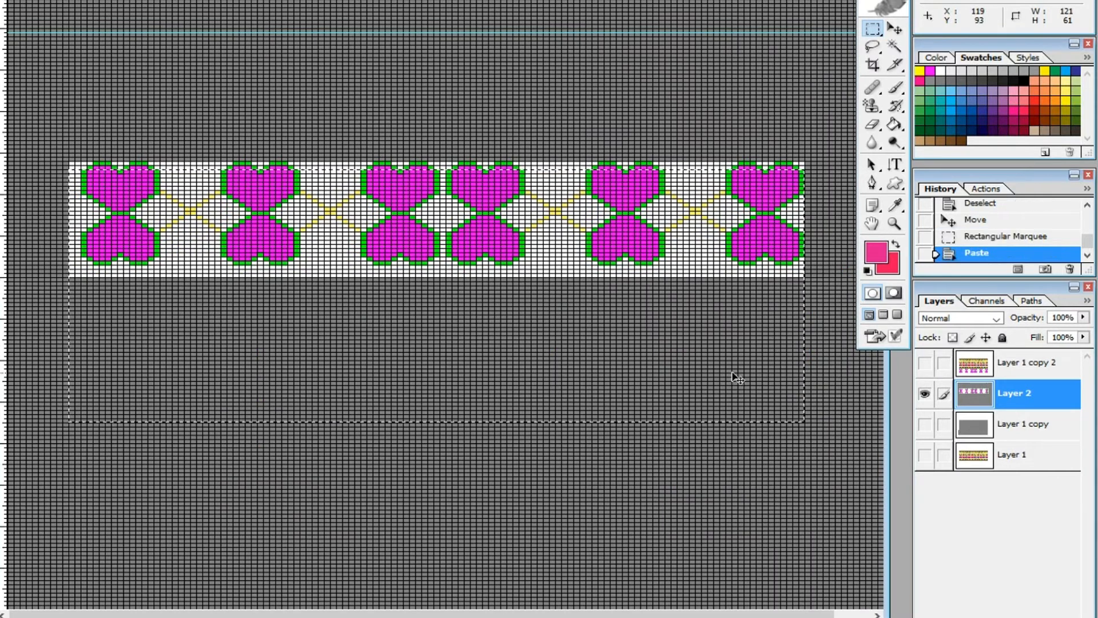
drag(574, 298, 591, 422)
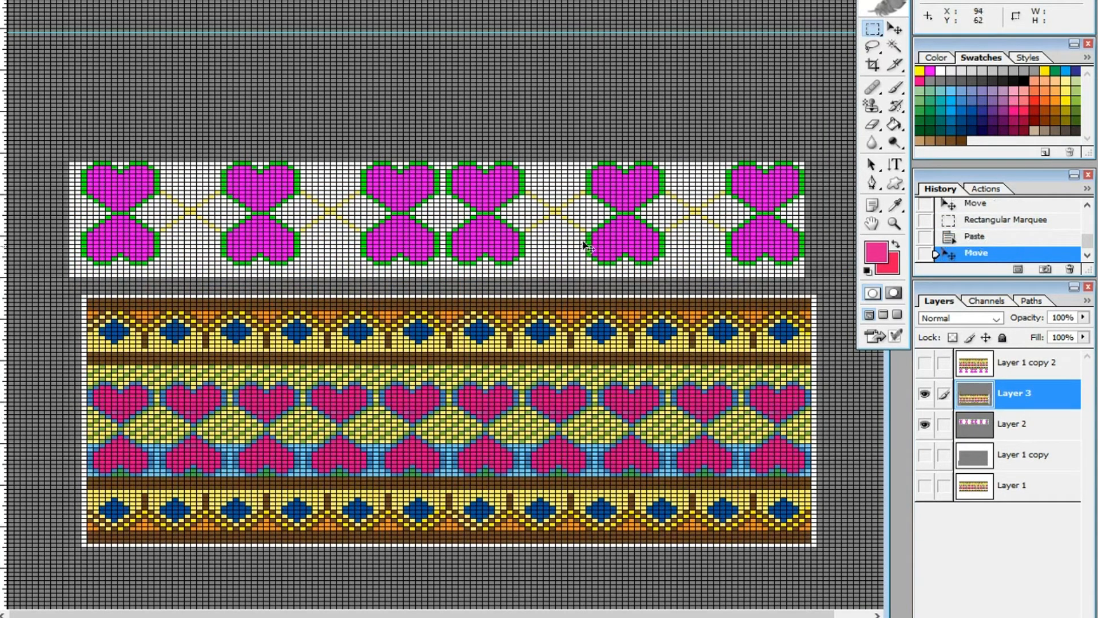
drag(537, 387, 527, 366)
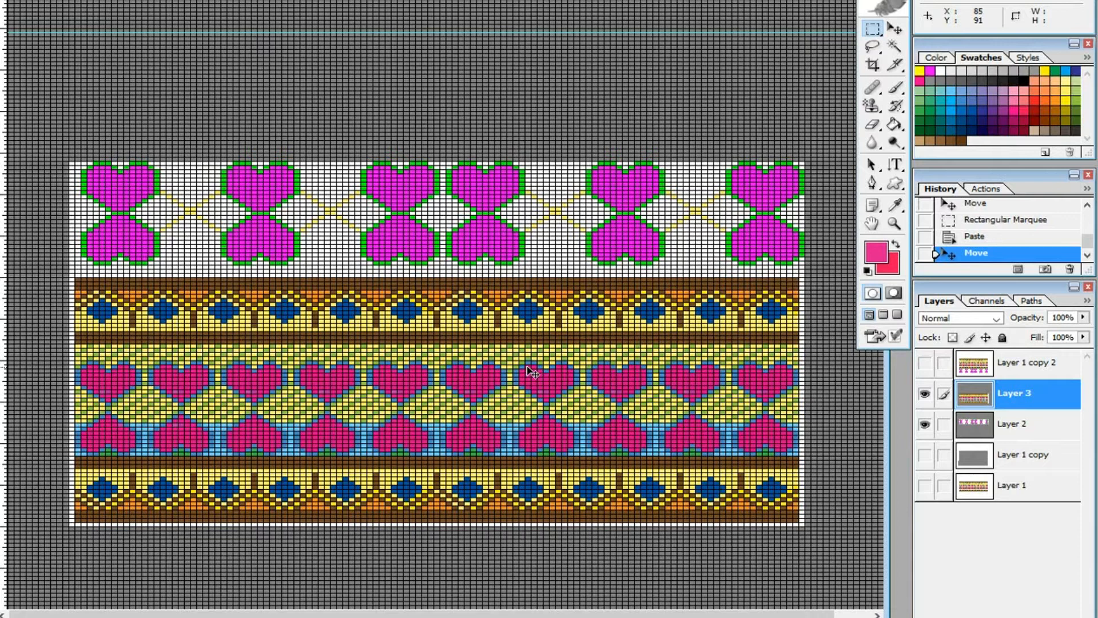
key(ctrl+t)
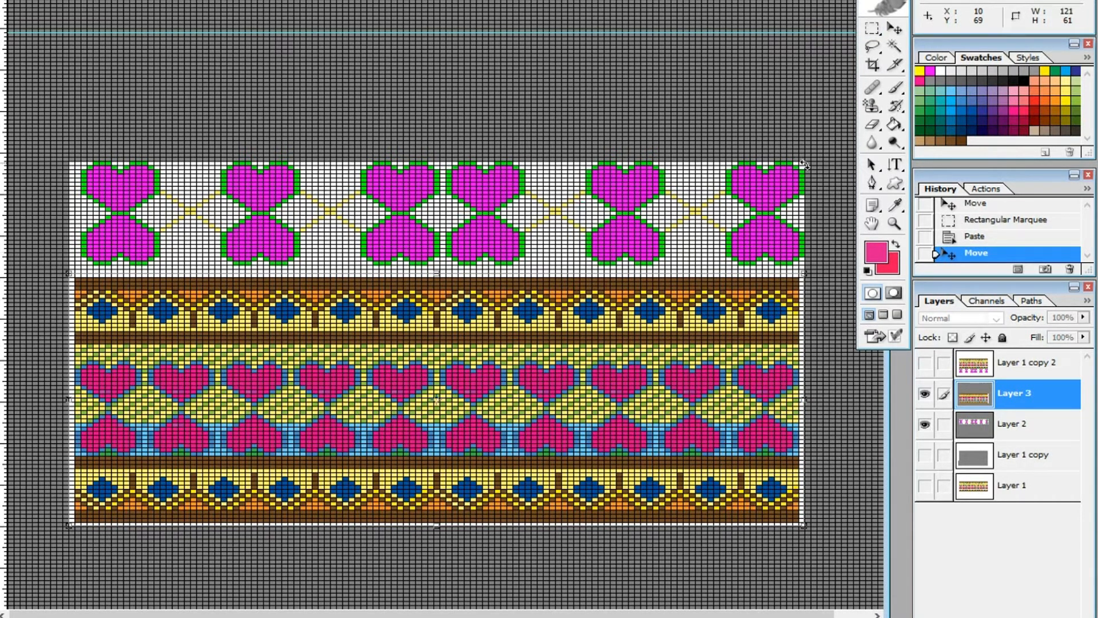
right_click(602, 243)
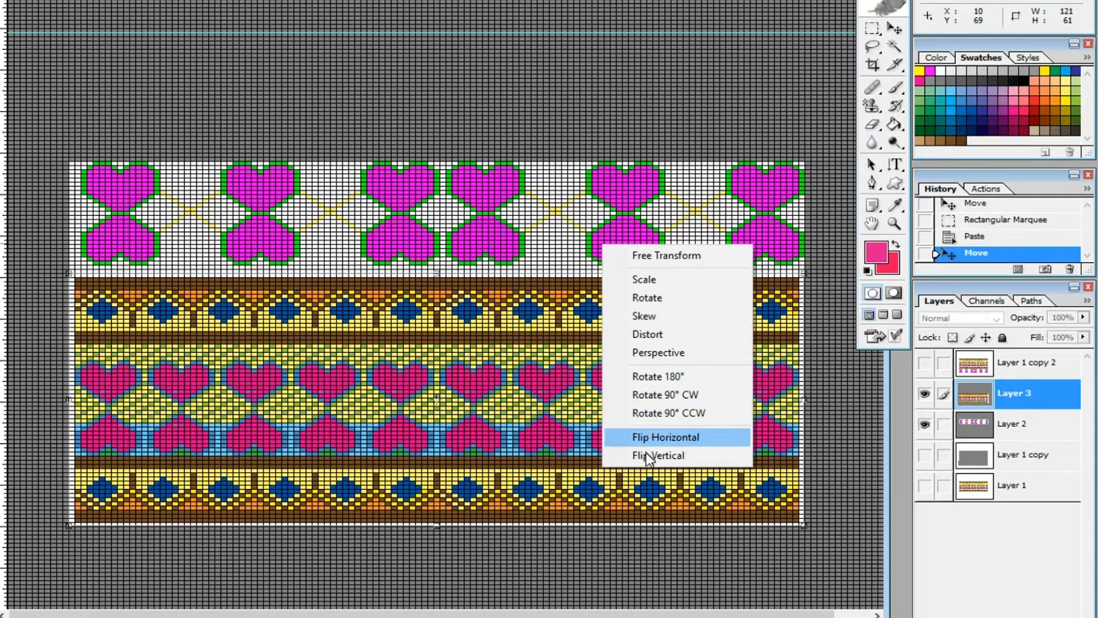
click(649, 455)
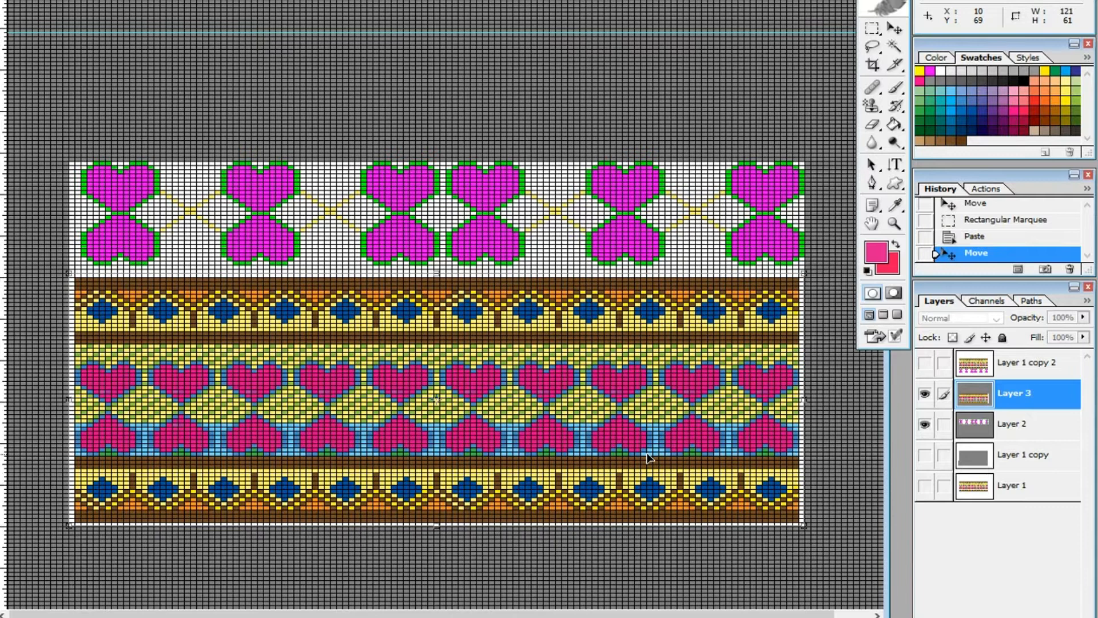
click(660, 99)
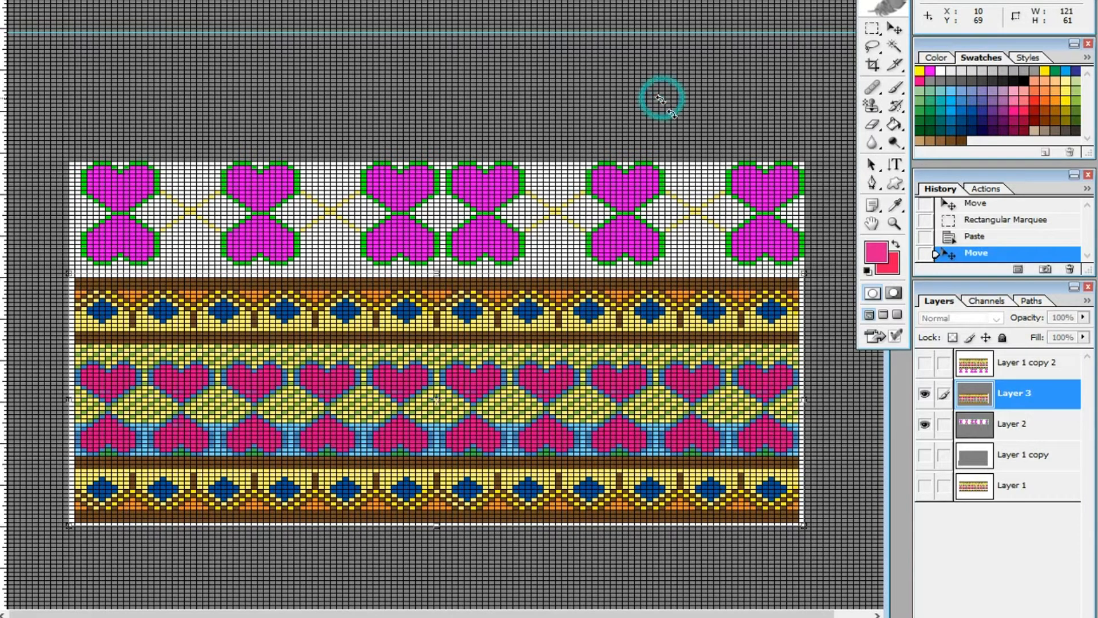
click(927, 424)
click(998, 430)
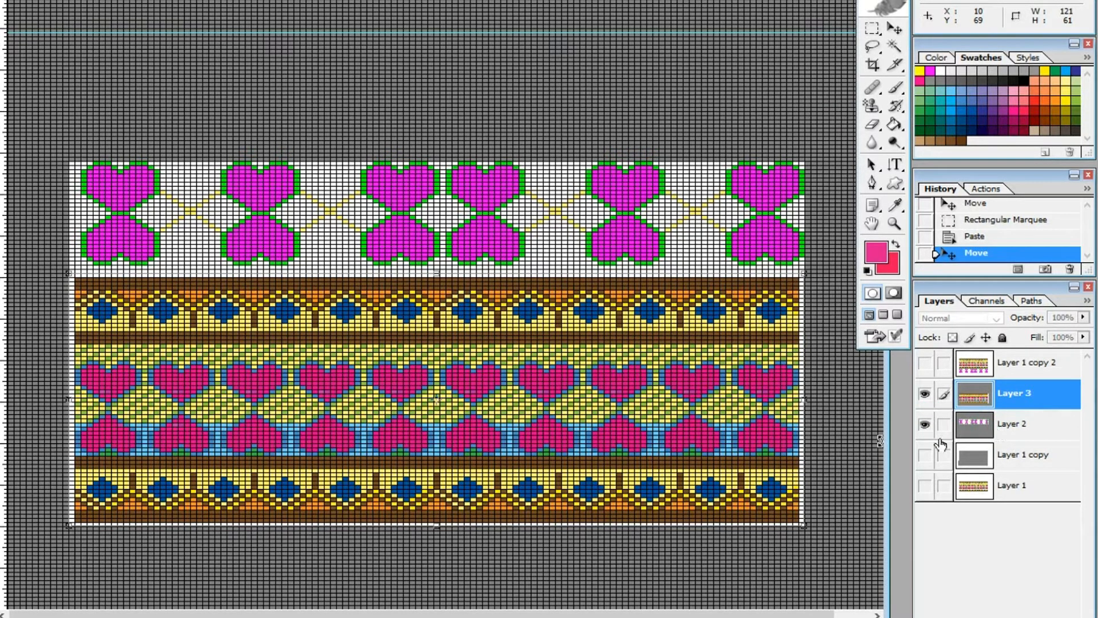
- Flip the border block on Layer 3 vertically within a rectangular marquee of 121 by 89 spanning both the heart row and the border
key(m)
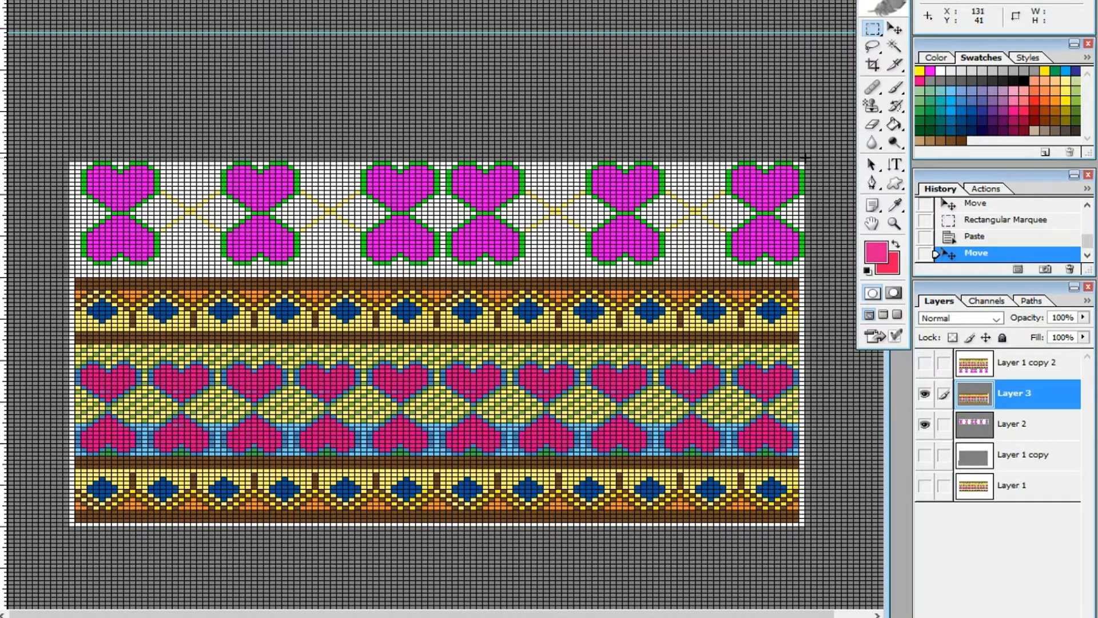
drag(804, 159, 67, 525)
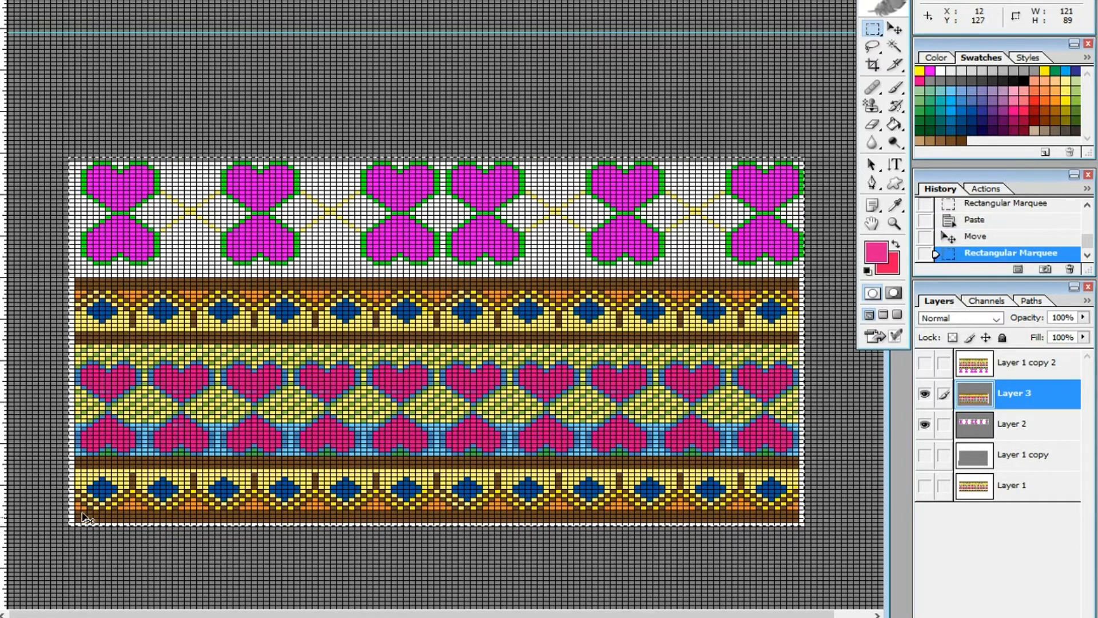
key(ctrl+t)
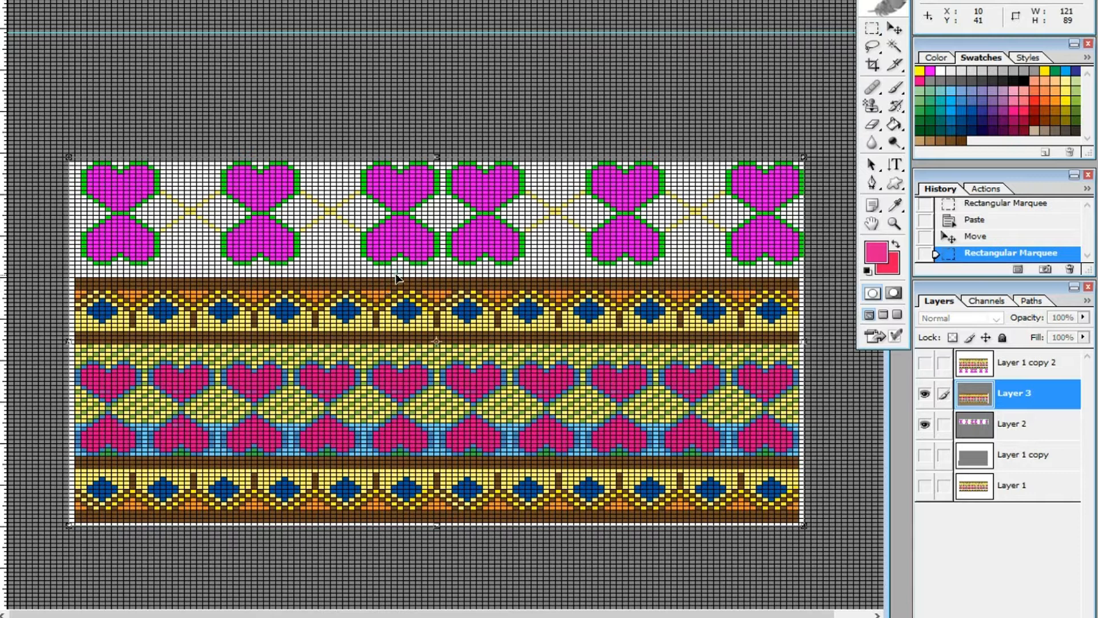
right_click(399, 279)
click(453, 490)
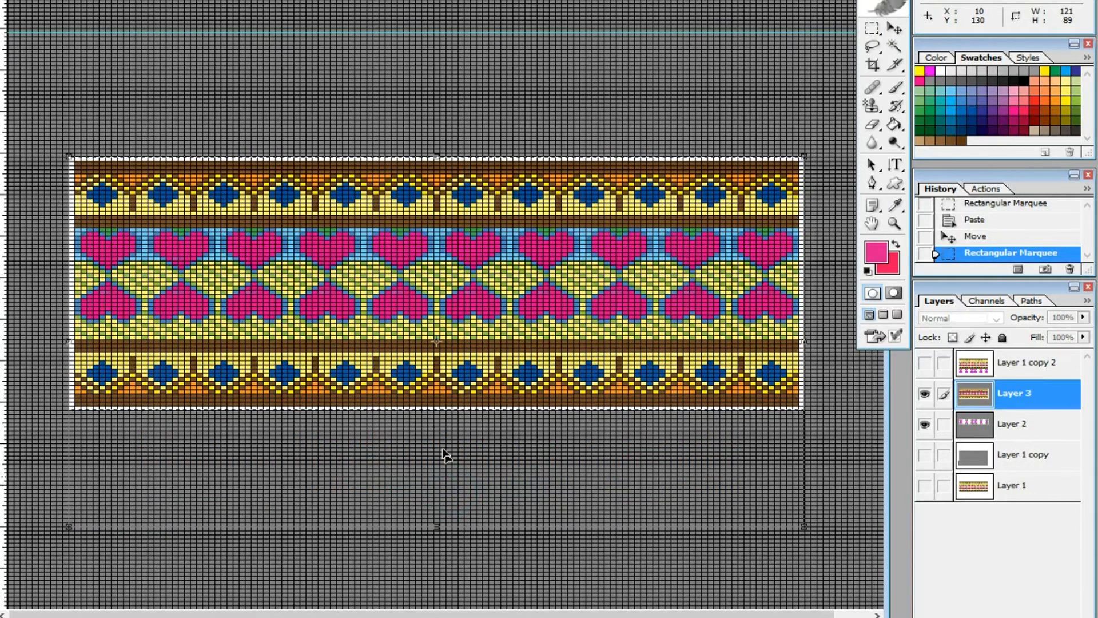
- Move the flipped border block down beneath the magenta heart row, apply the transform and clear the selection
drag(438, 292, 436, 356)
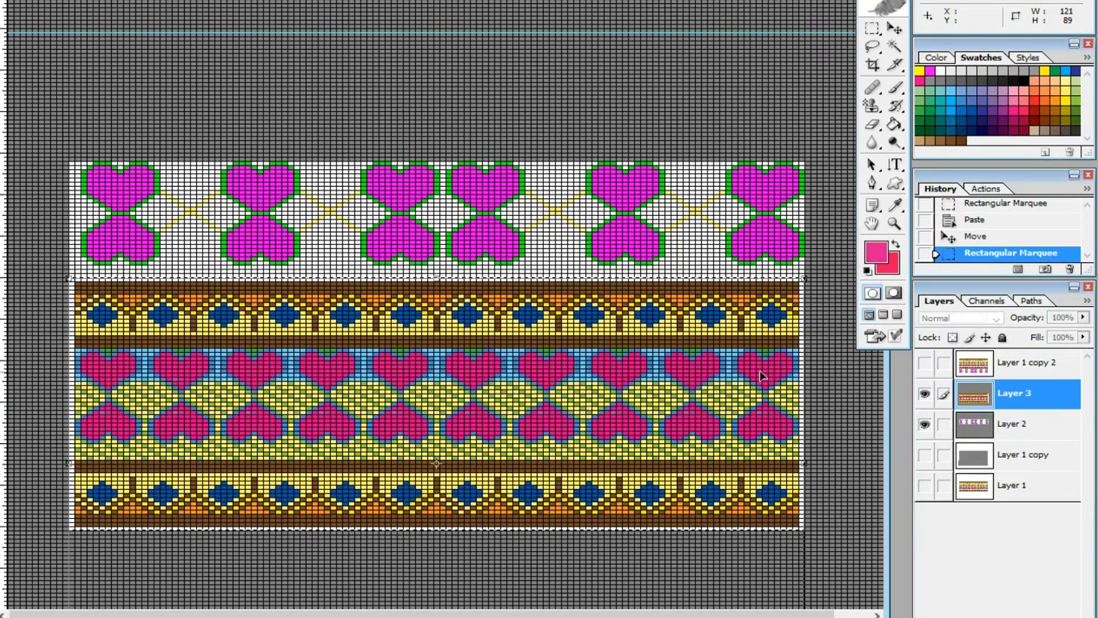
double_click(663, 374)
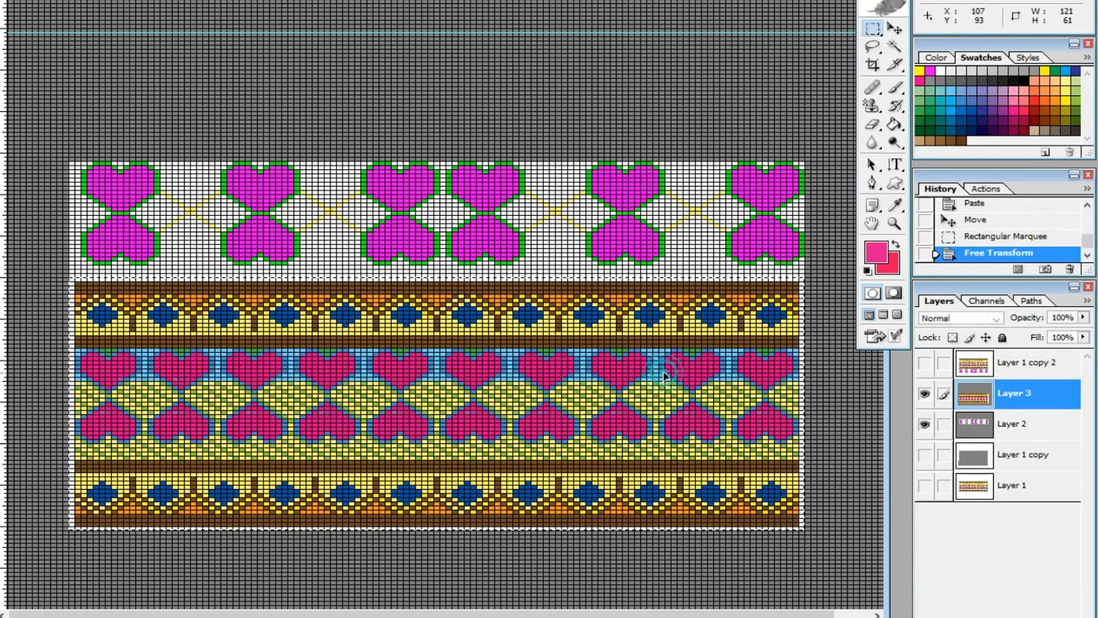
key(ctrl+d)
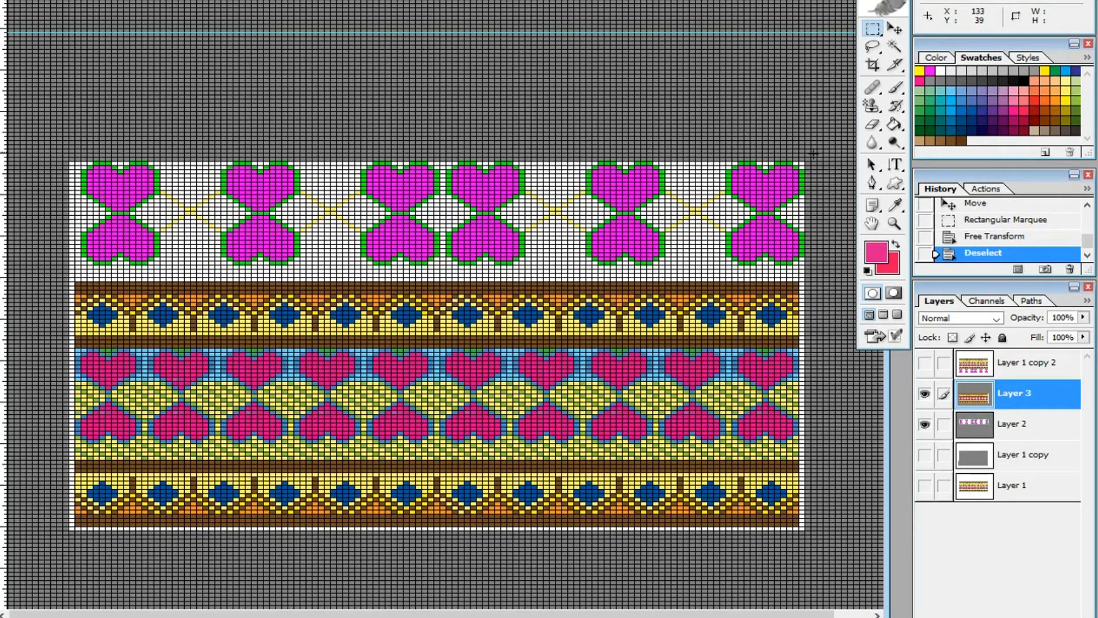
- Try to select the magenta heart row with a rectangular marquee and move it below the border block while Layer 3 is active
drag(806, 164, 743, 283)
drag(582, 278, 68, 279)
drag(310, 244, 302, 527)
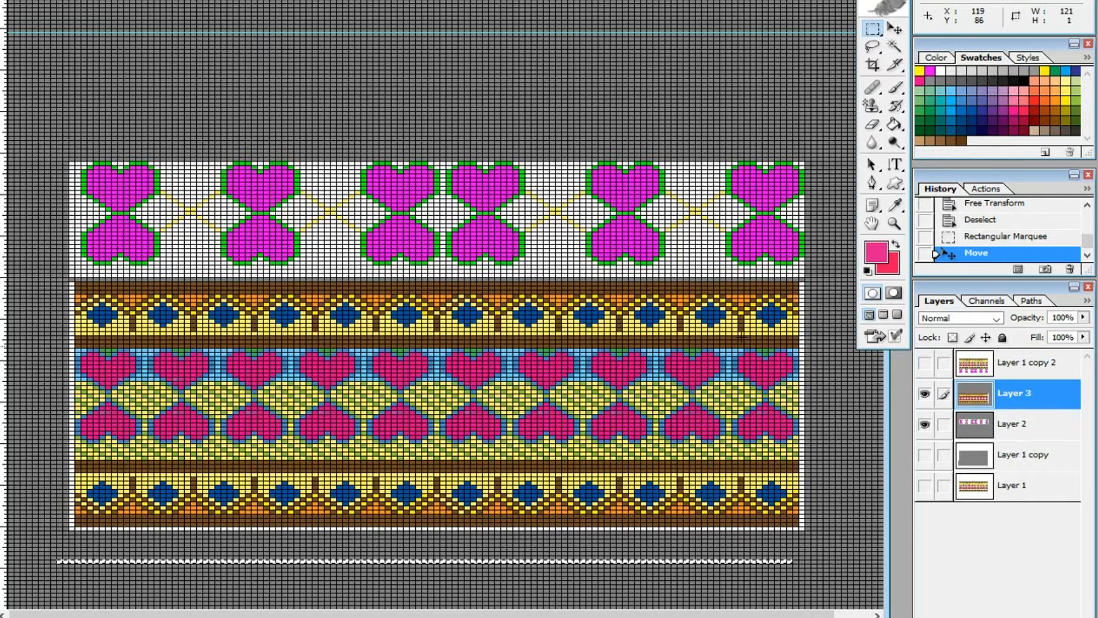
drag(804, 163, 72, 288)
drag(344, 229, 336, 502)
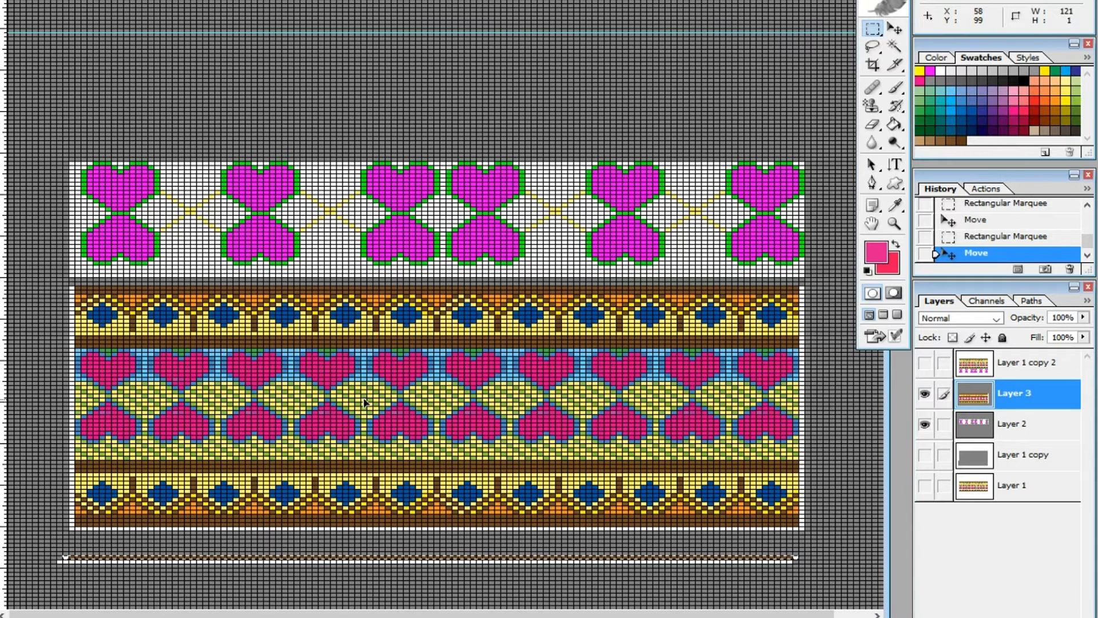
- Undo the two moves made on Layer 3 and their marquee selections, leaving nothing selected
key(ctrl+alt+z)
key(ctrl+alt+z)
key(ctrl+alt+z)
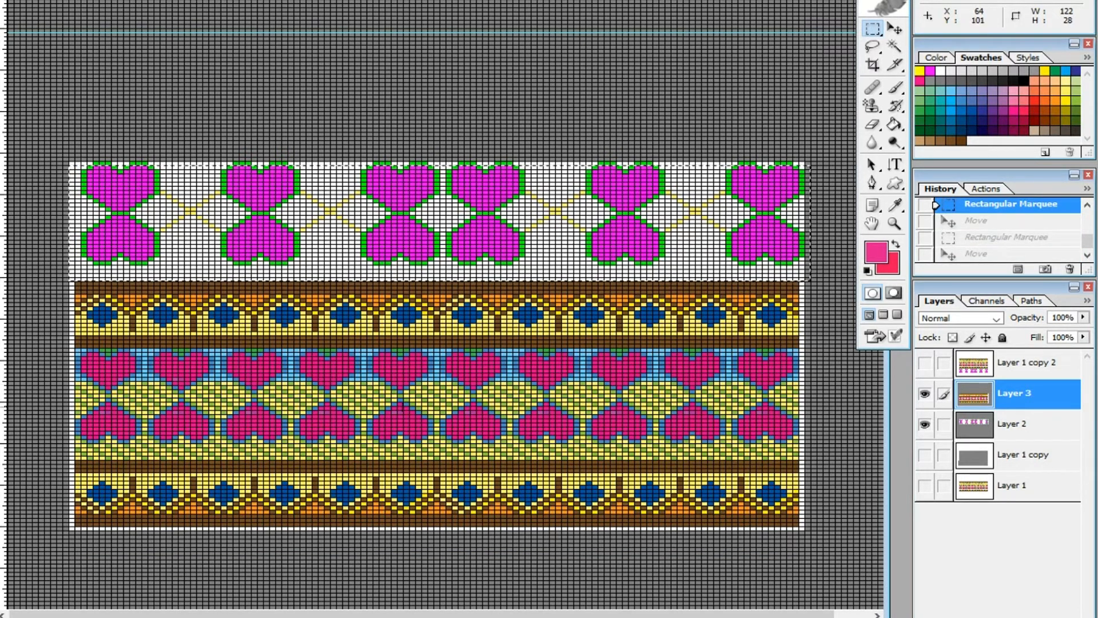
key(ctrl+d)
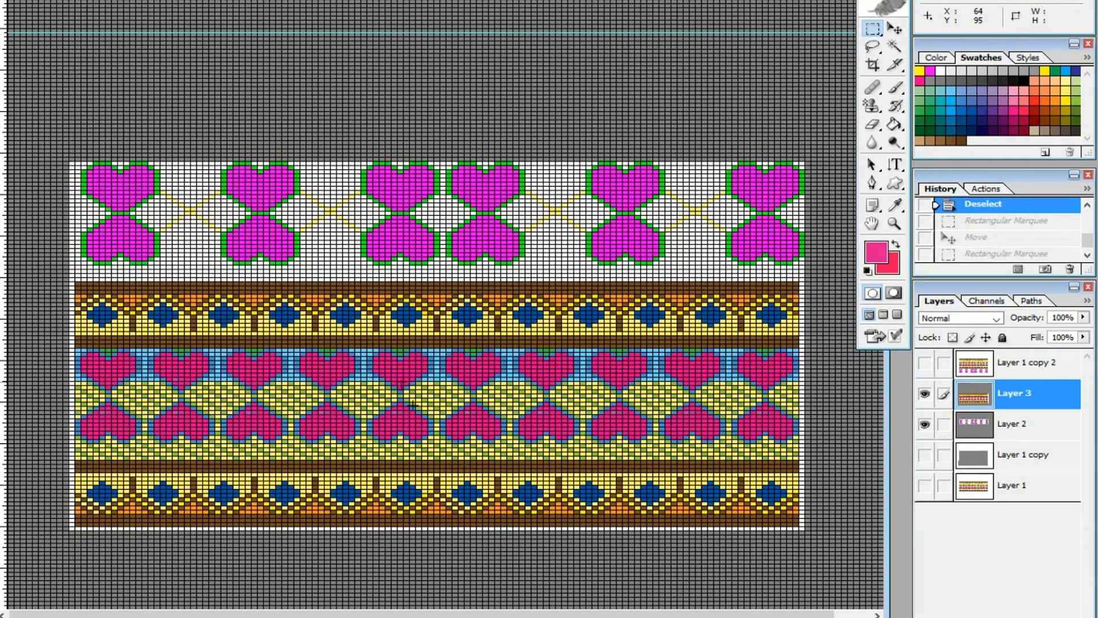